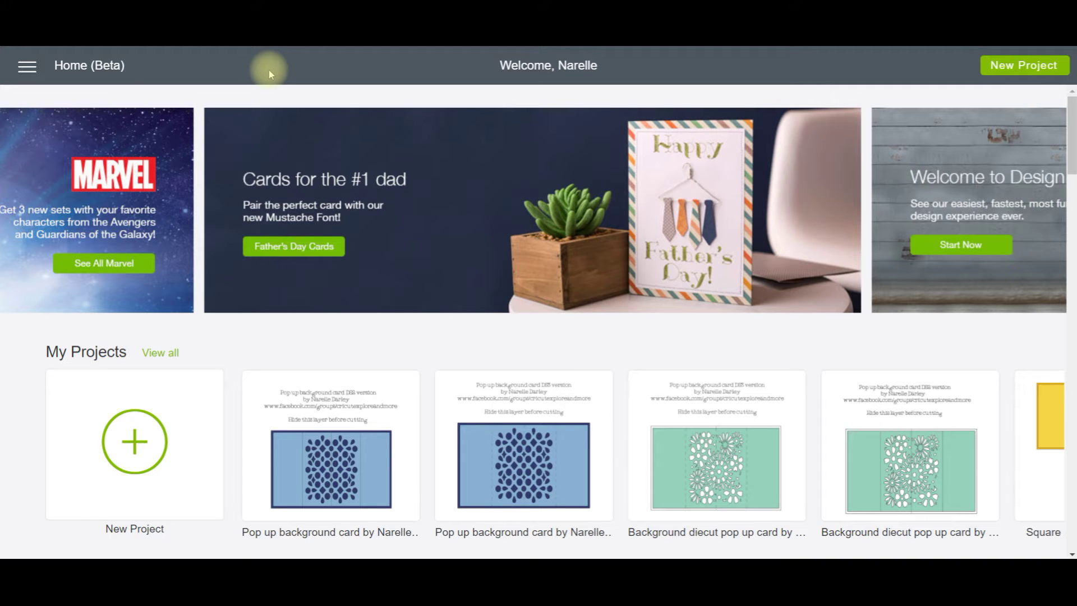
- Show the Custom Materials dial settings for the ExploreAir2 (Bluetooth) machine
click(25, 68)
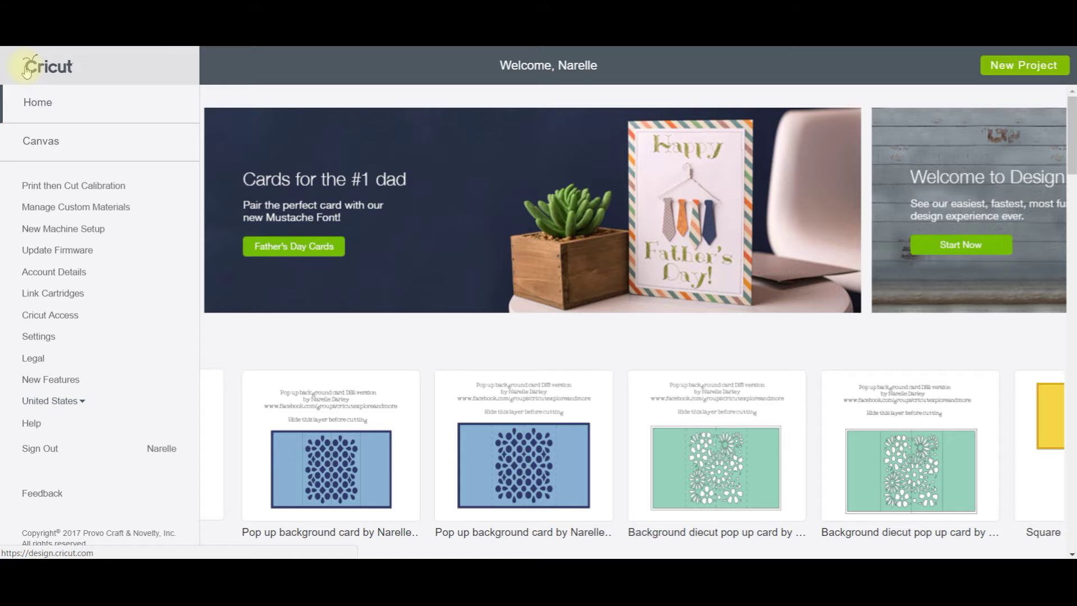
click(91, 211)
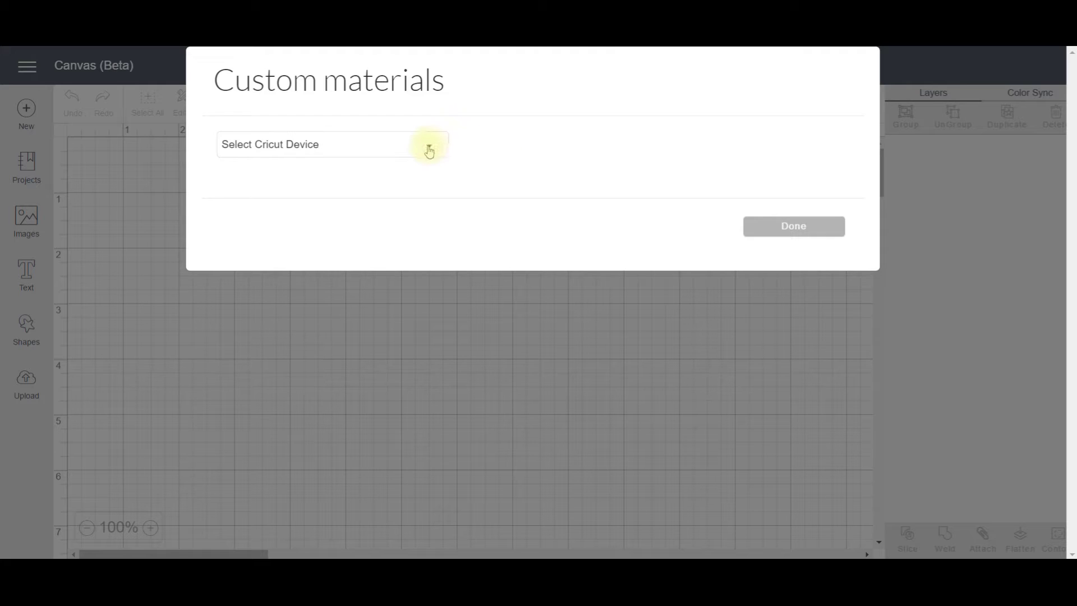
click(429, 149)
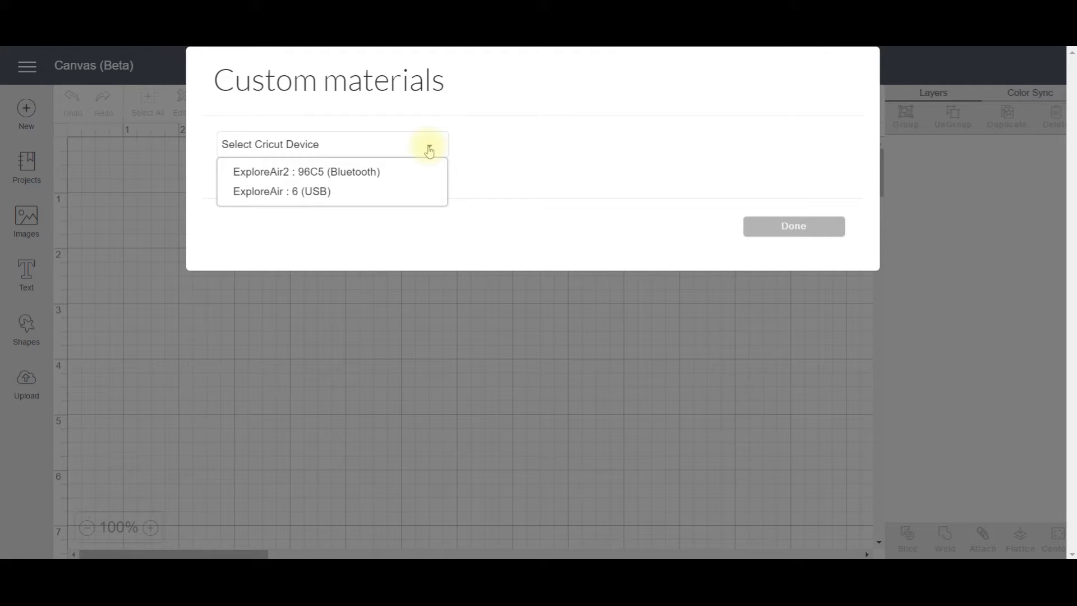
click(268, 174)
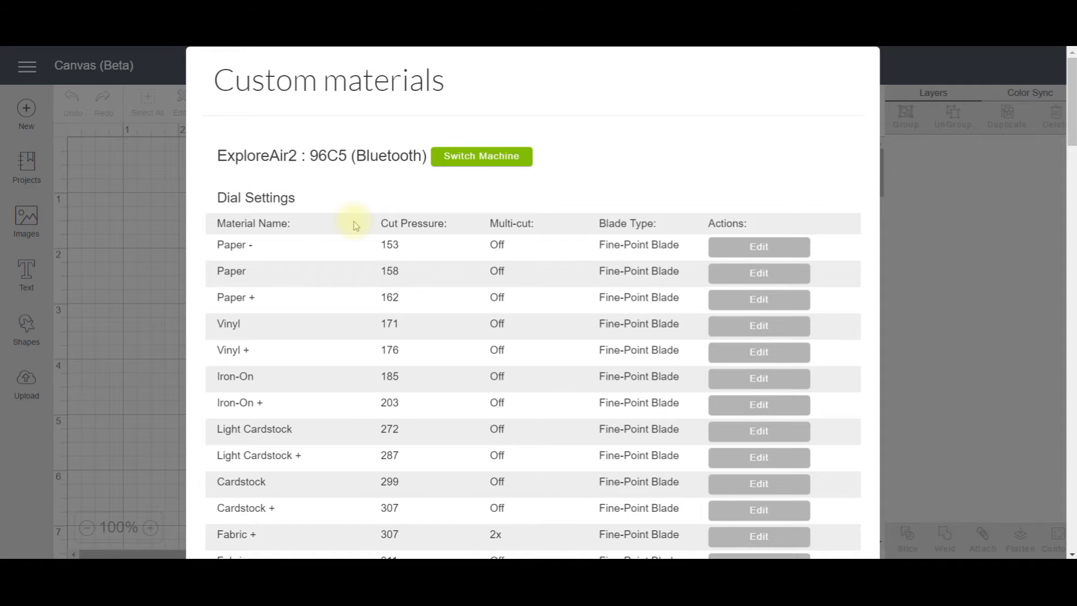
scroll(356, 225, down, 1)
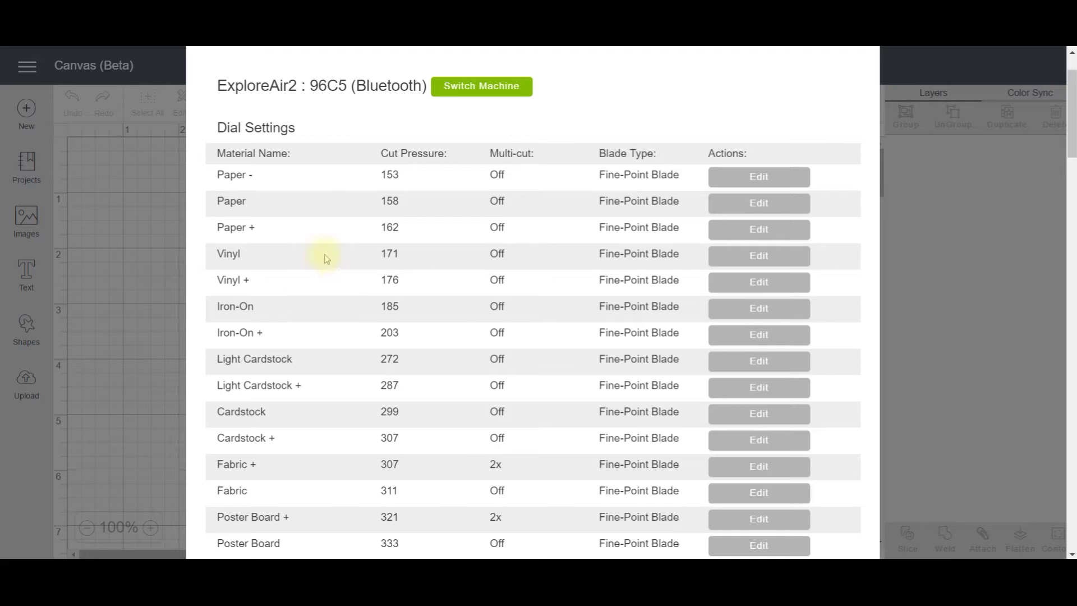
scroll(324, 257, down, 5)
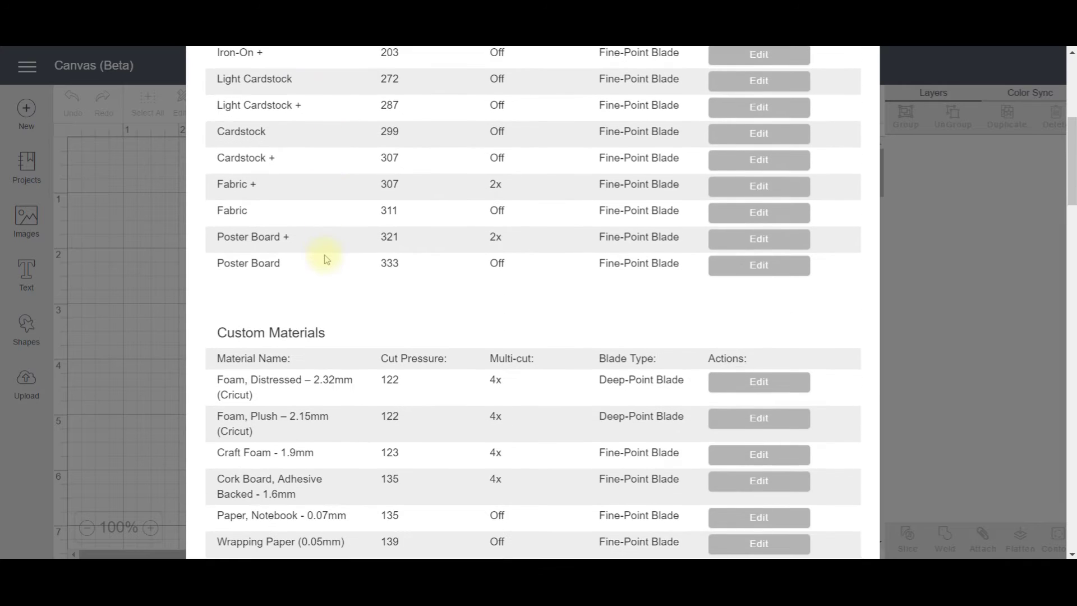
scroll(325, 259, down, 2)
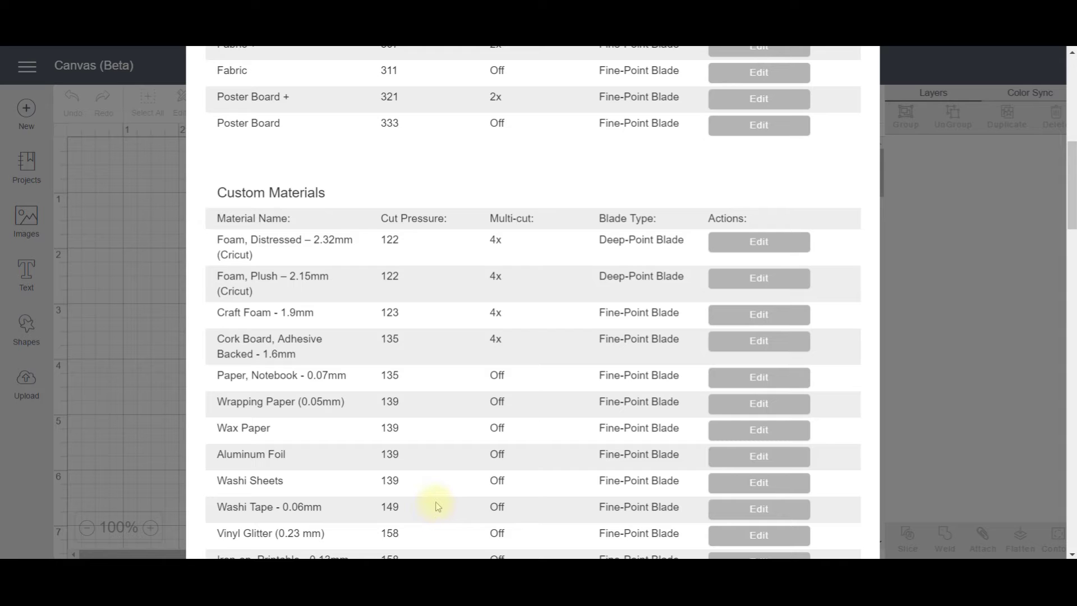
scroll(438, 507, down, 15)
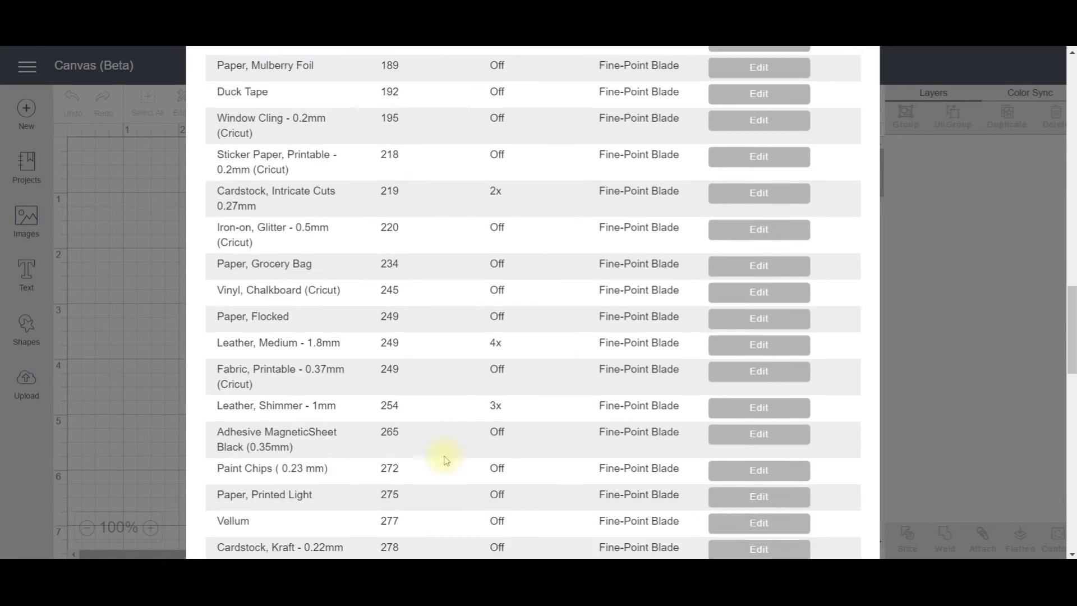
scroll(446, 460, down, 10)
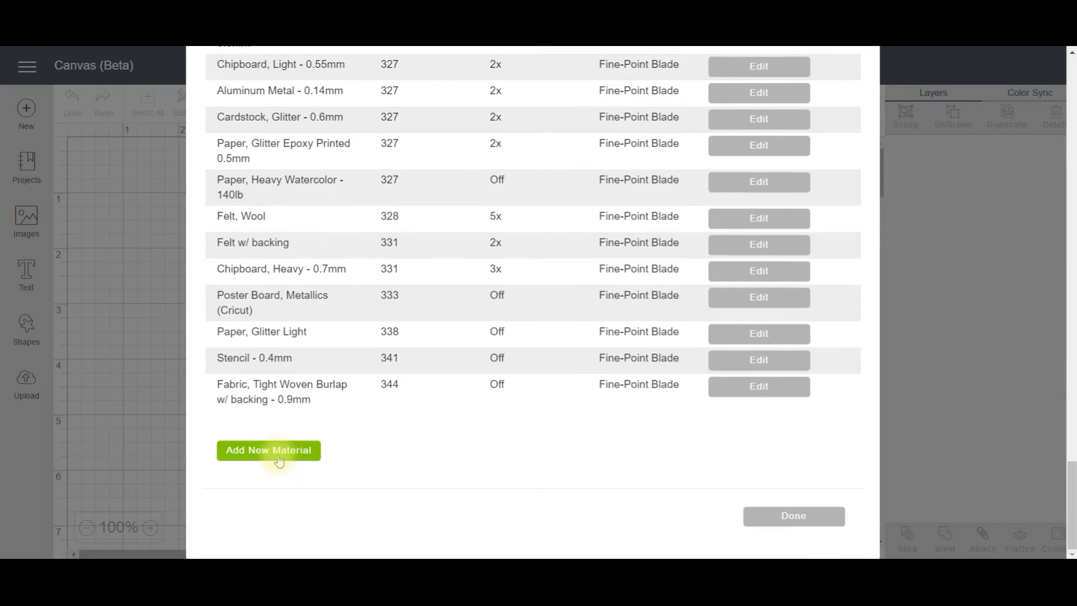
- Add a new custom material named 'Washi Tape Narelle'
click(276, 455)
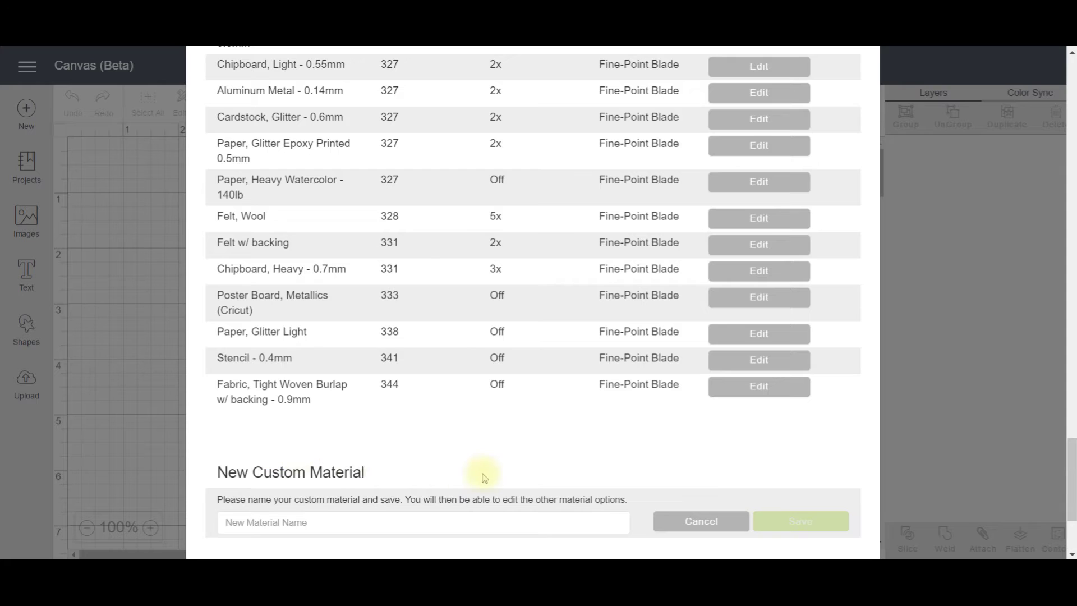
click(421, 520)
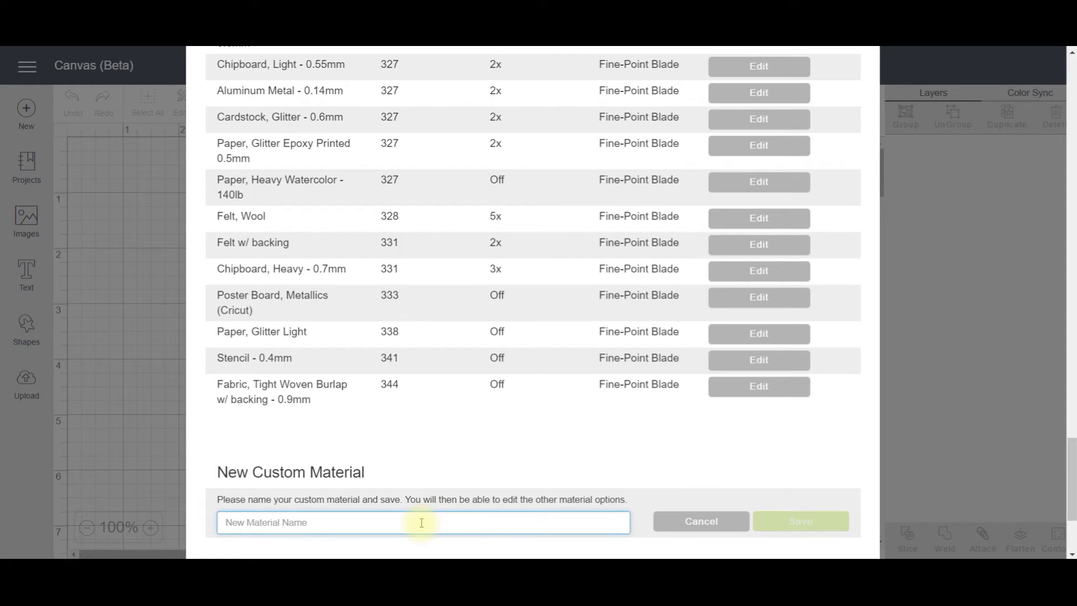
text(Washi T)
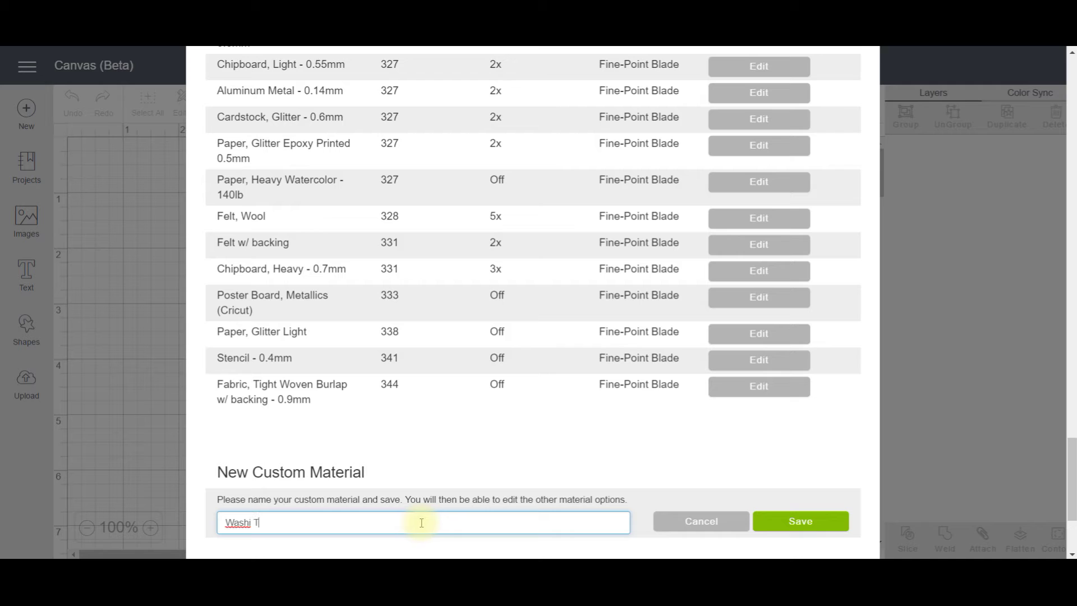
text(ape Narelle)
click(820, 532)
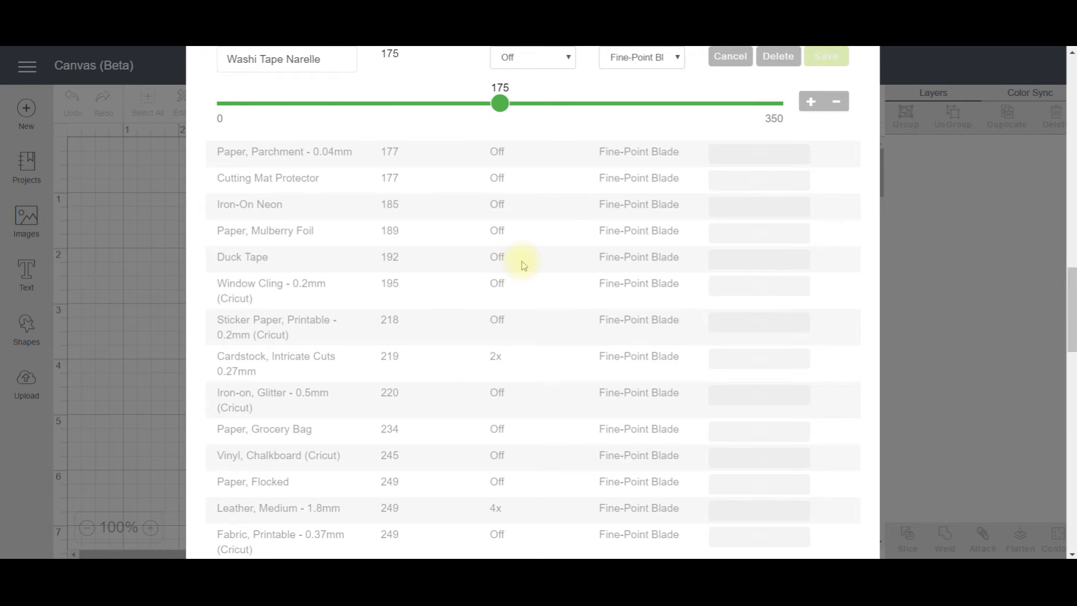
- Set the new material's cut pressure to exactly 149 and save it
scroll(521, 263, up, 4)
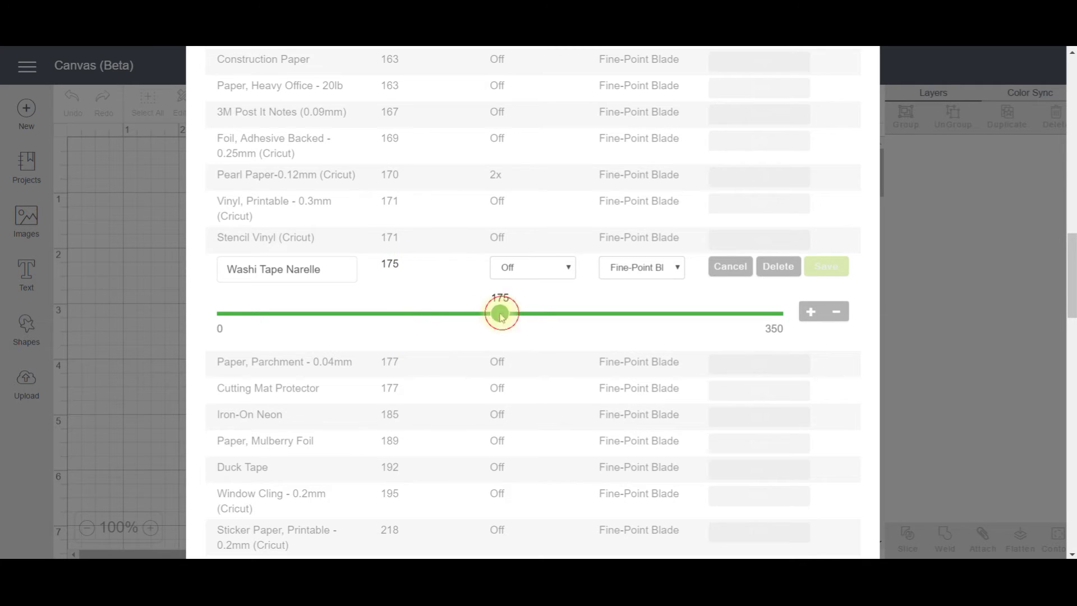
drag(500, 309, 520, 317)
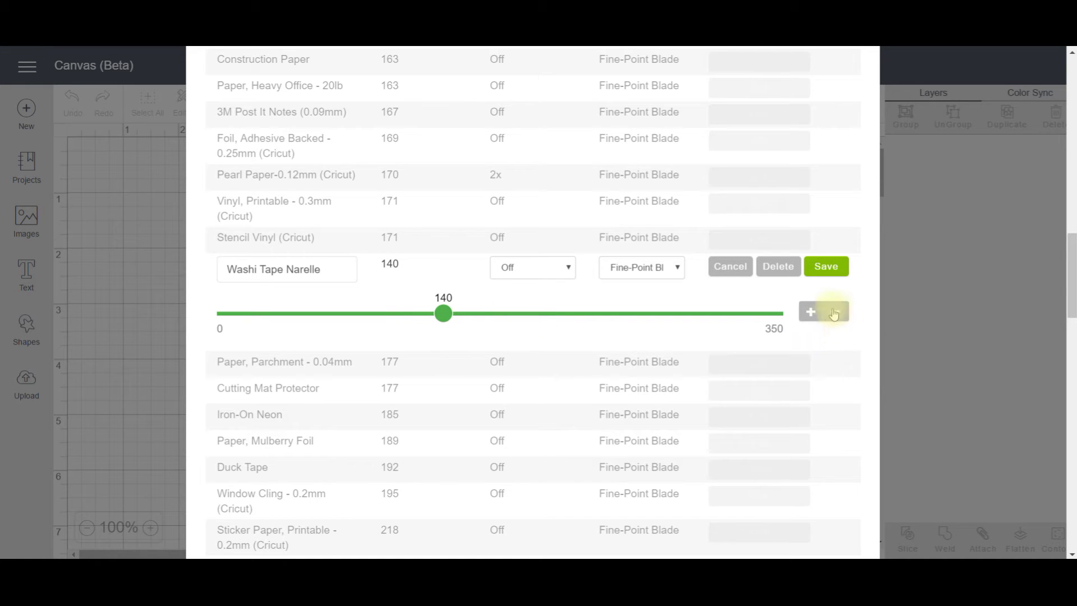
click(812, 308)
double_click(811, 309)
double_click(812, 309)
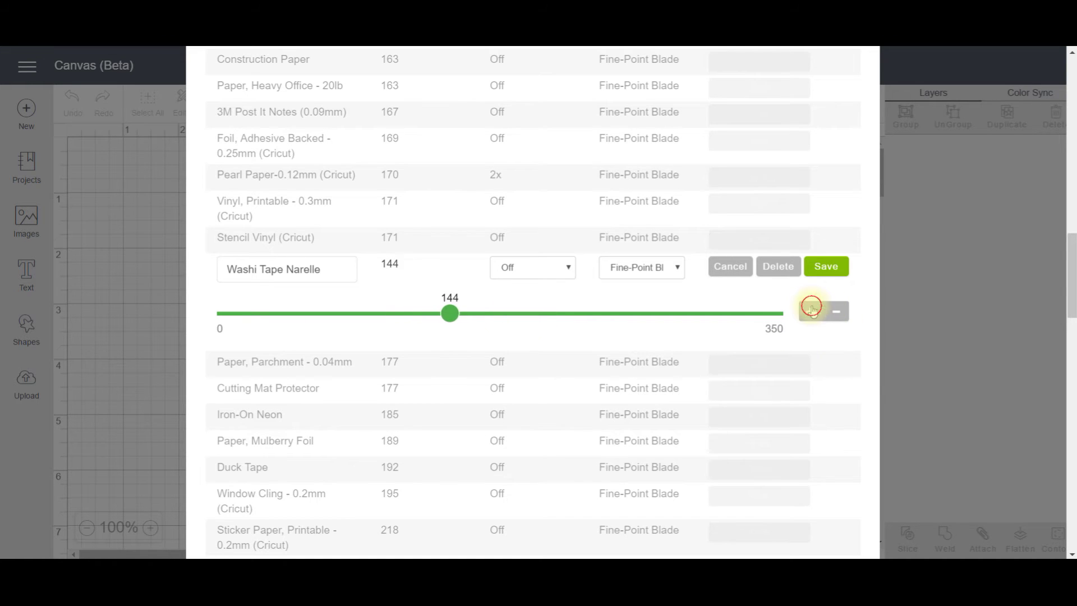
double_click(811, 310)
double_click(811, 310)
click(812, 309)
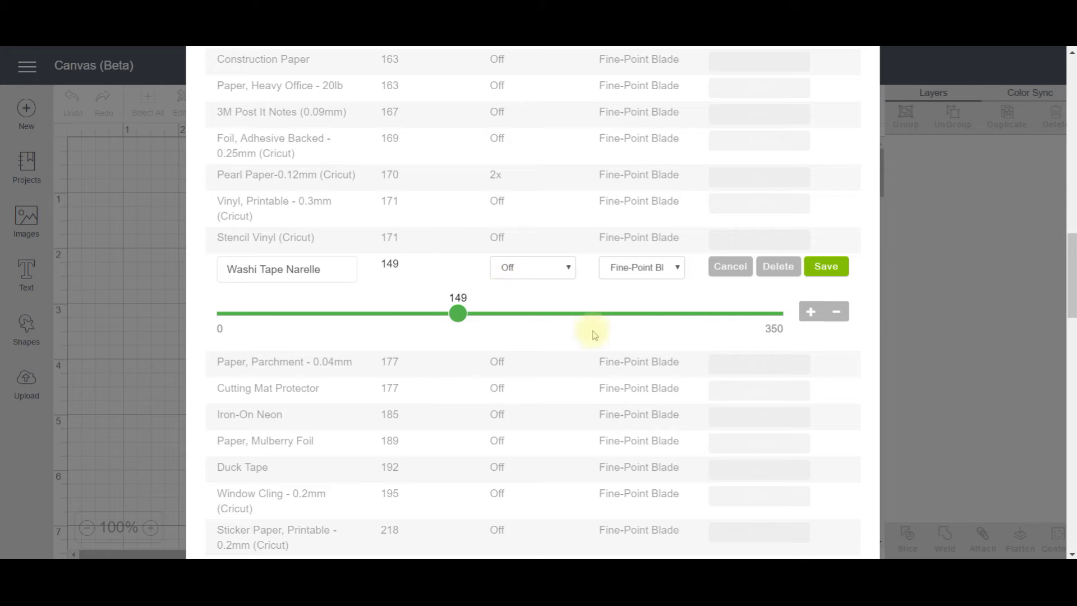
click(827, 267)
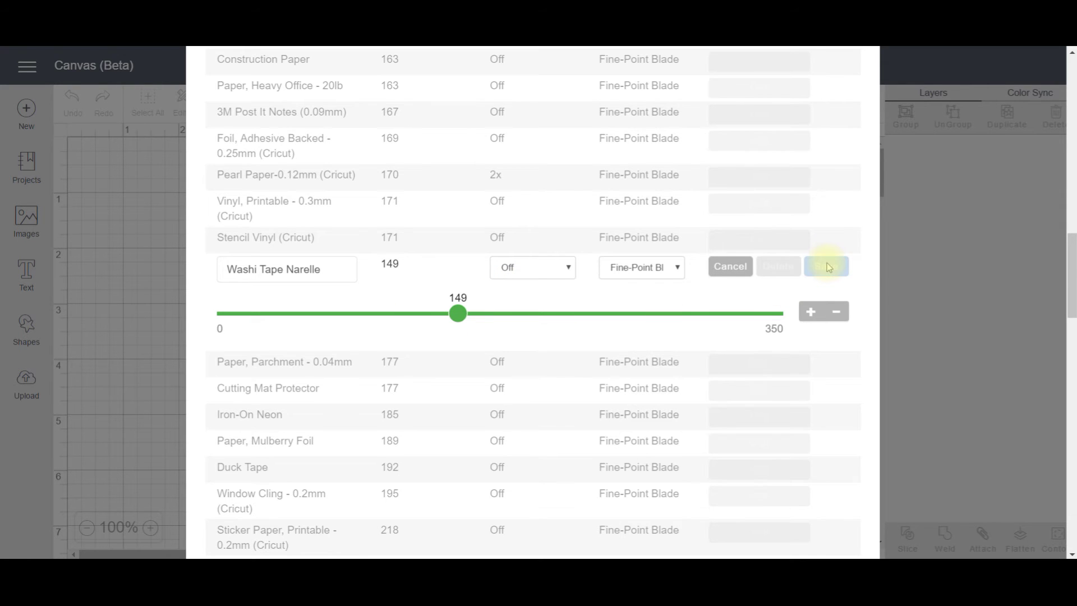
- Close the materials list, add a Star shape to the canvas, and send it to the mat preview
scroll(828, 281, down, 20)
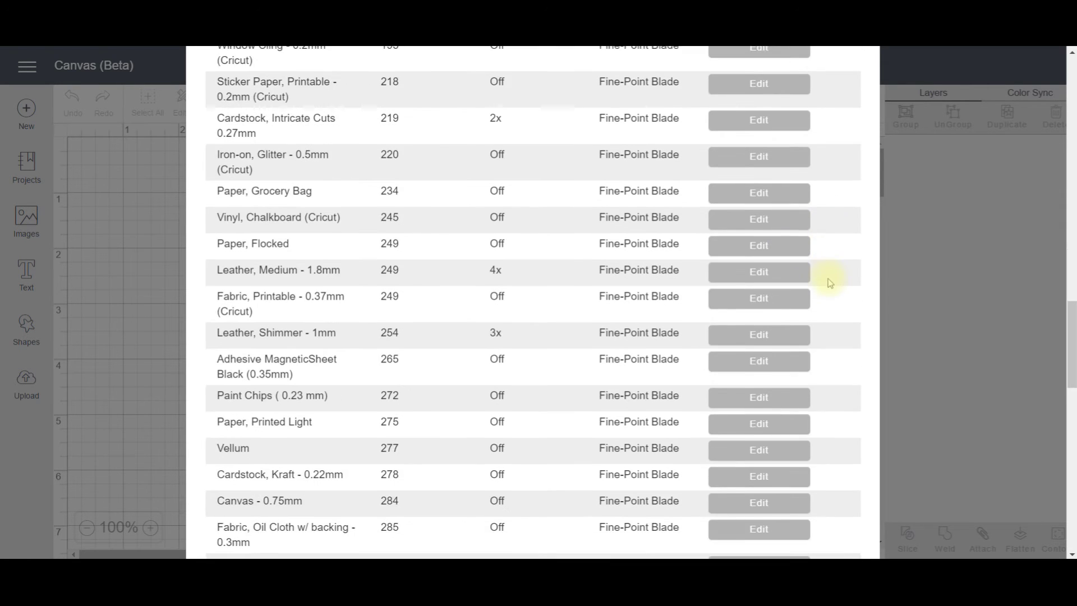
scroll(829, 282, down, 3)
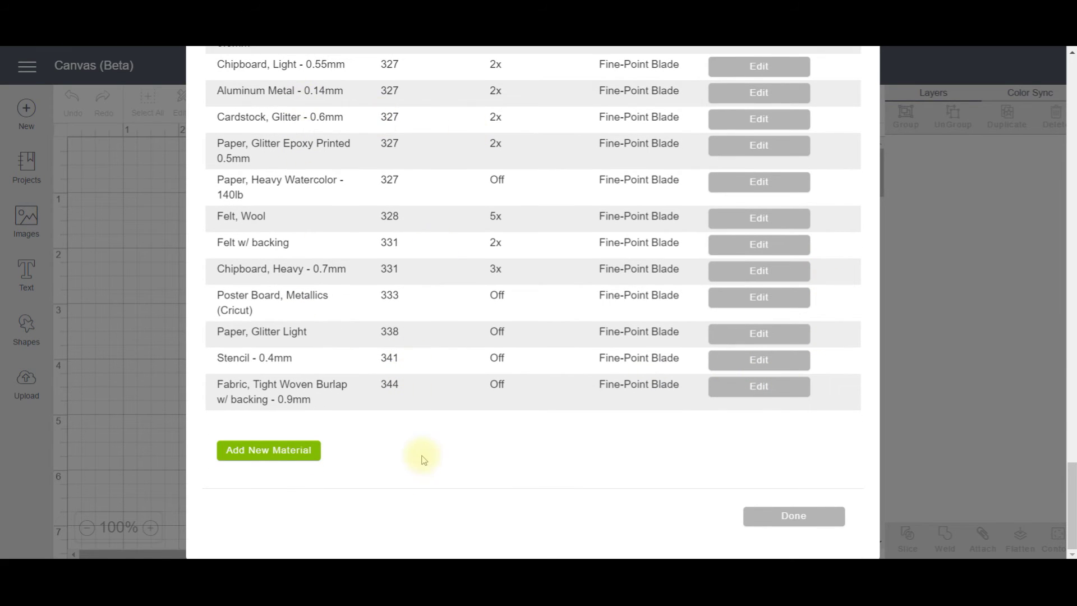
click(799, 515)
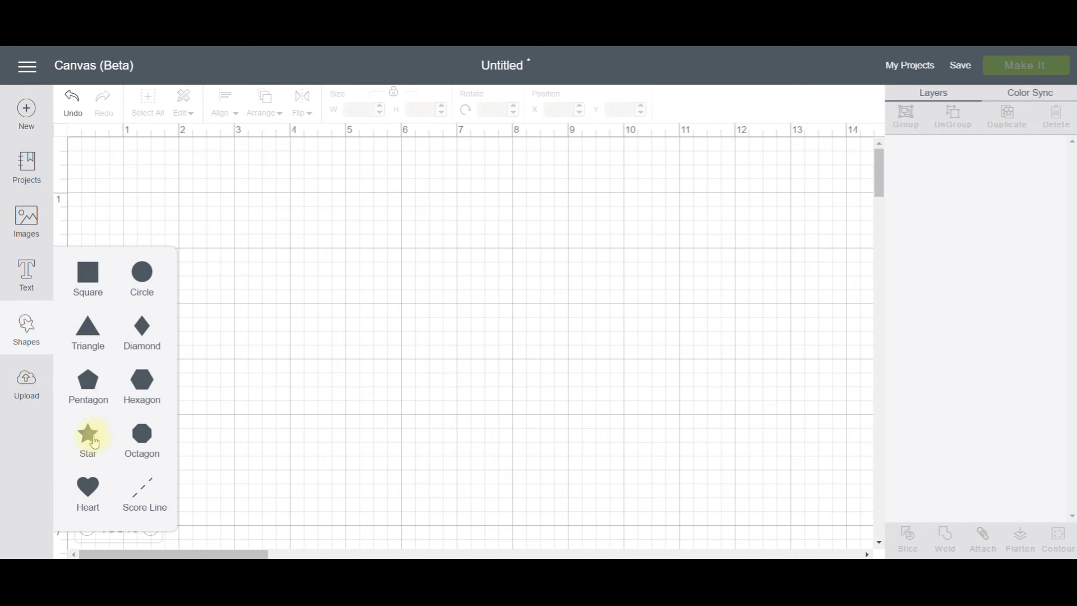
click(88, 434)
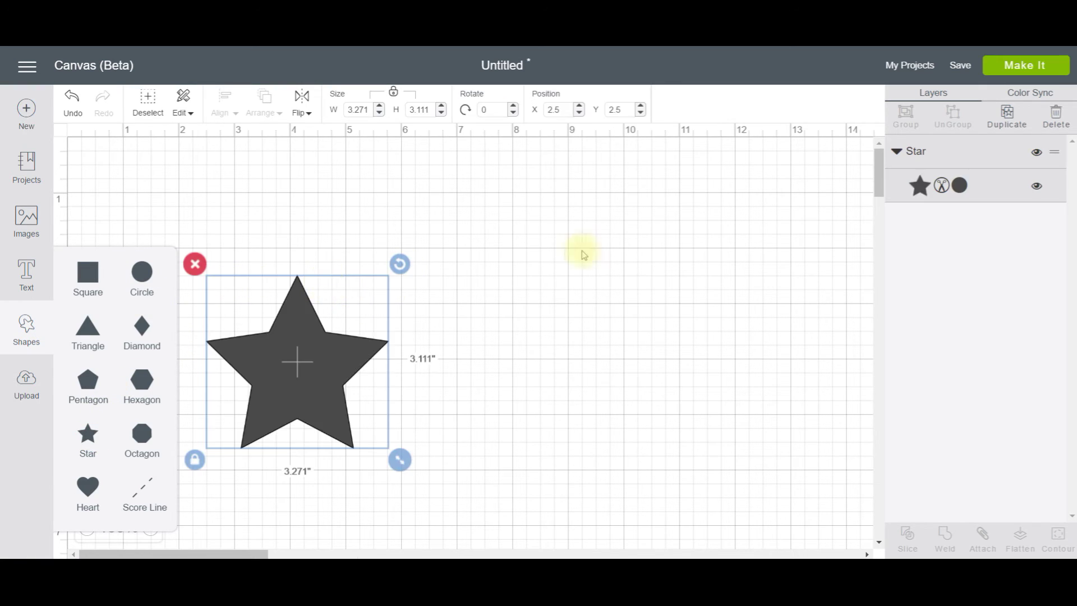
click(1024, 66)
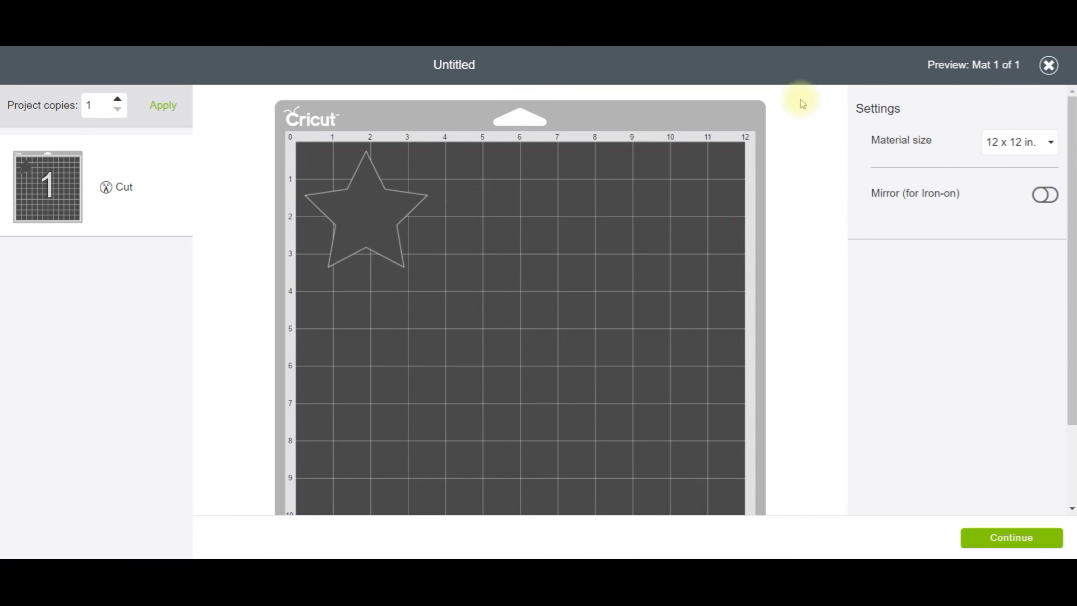
click(1033, 539)
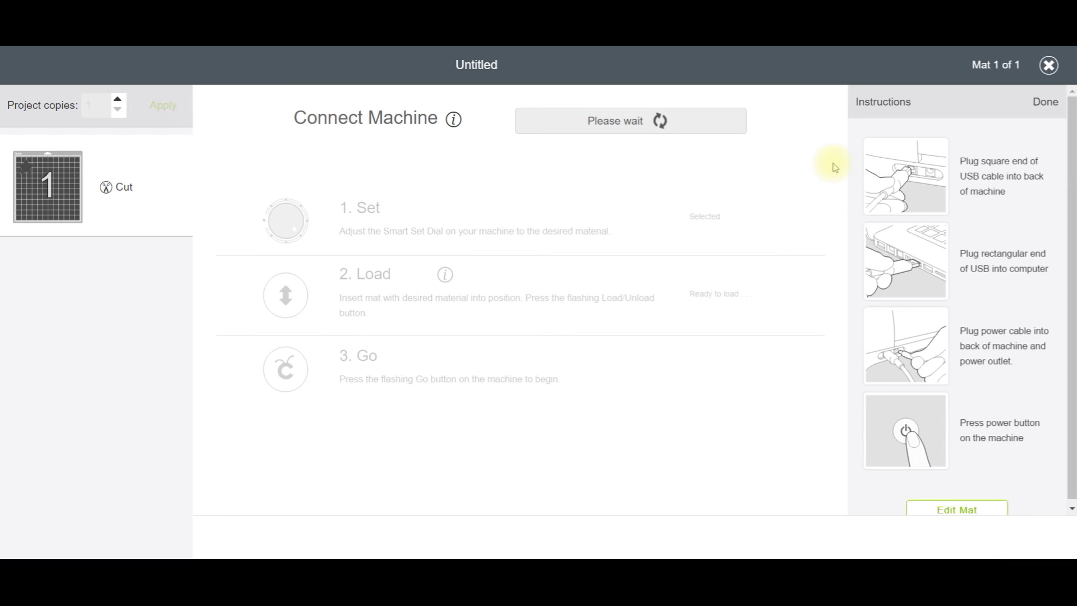
click(729, 120)
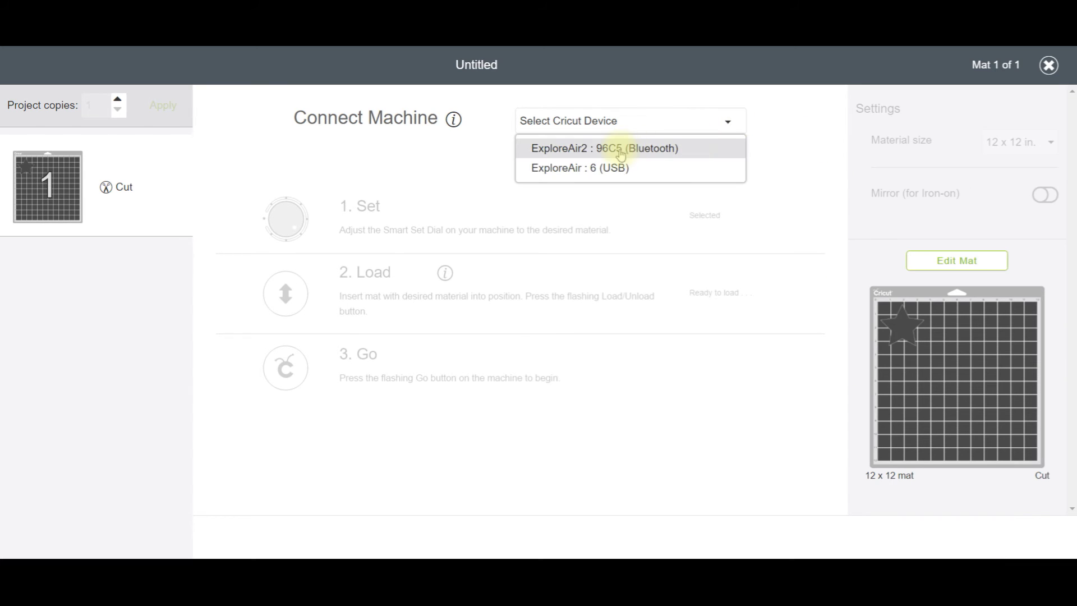
click(615, 148)
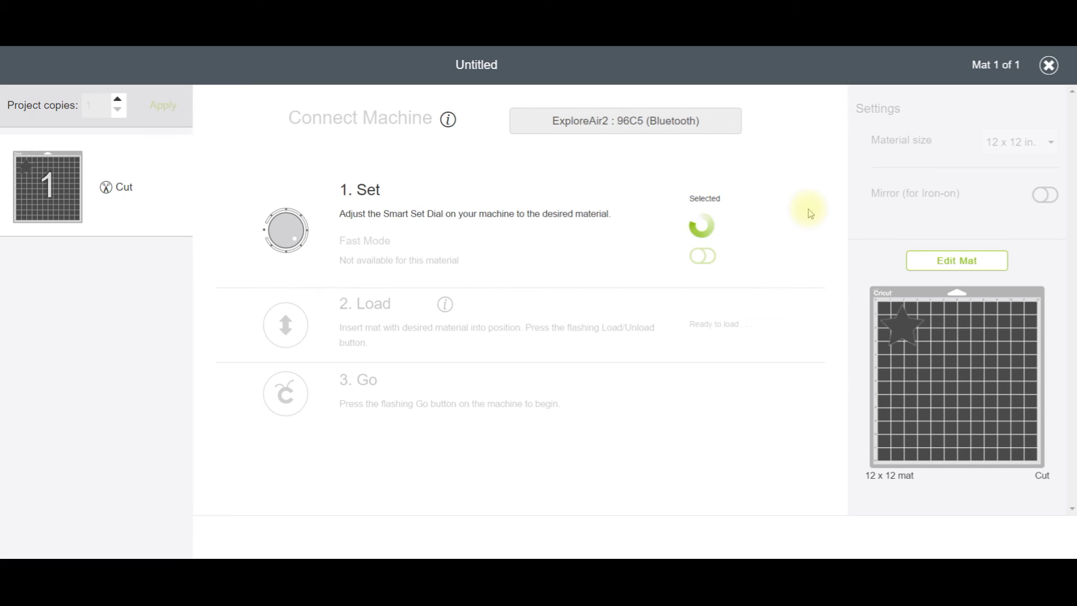
click(806, 213)
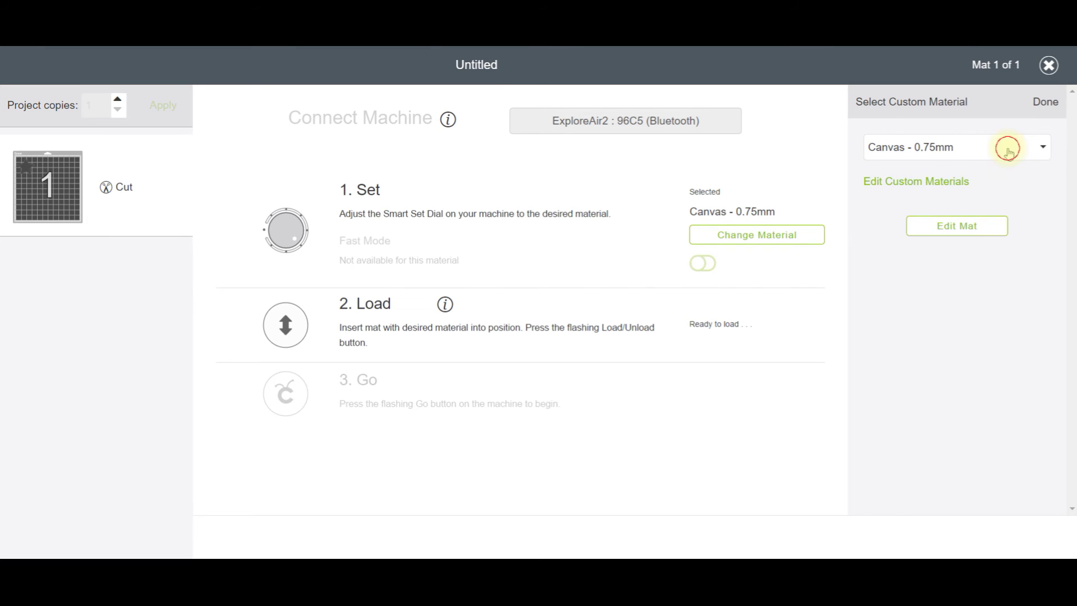
click(1007, 150)
scroll(971, 314, down, 20)
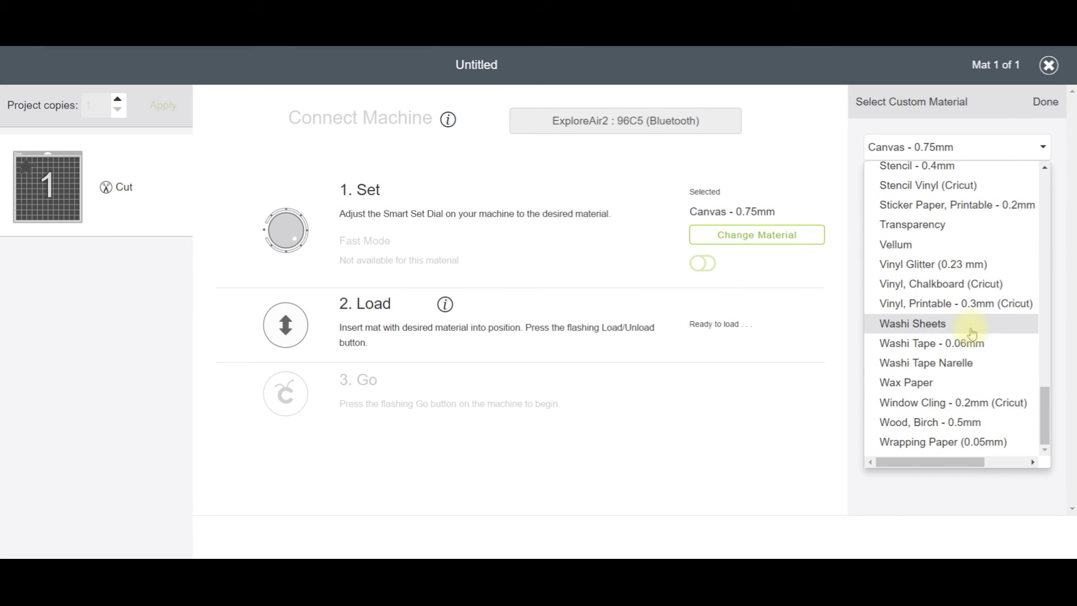
click(907, 343)
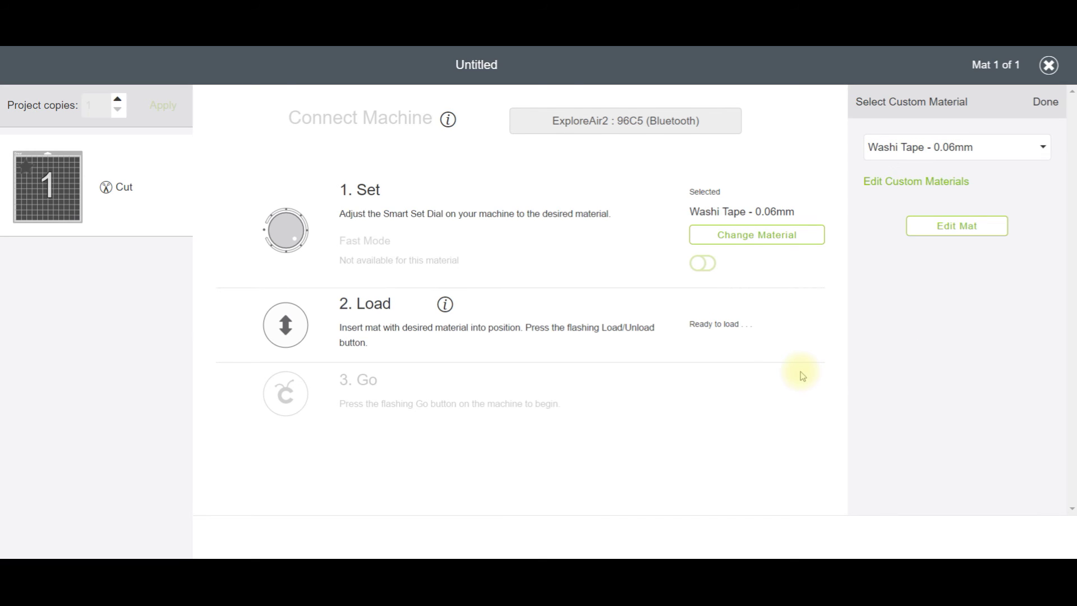
click(1045, 104)
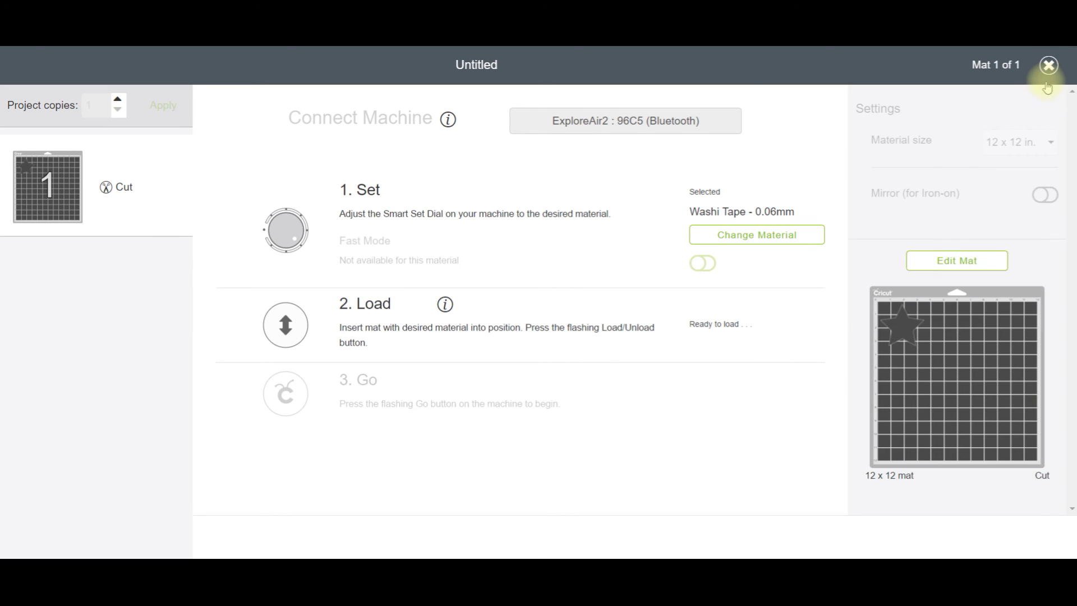
click(1048, 65)
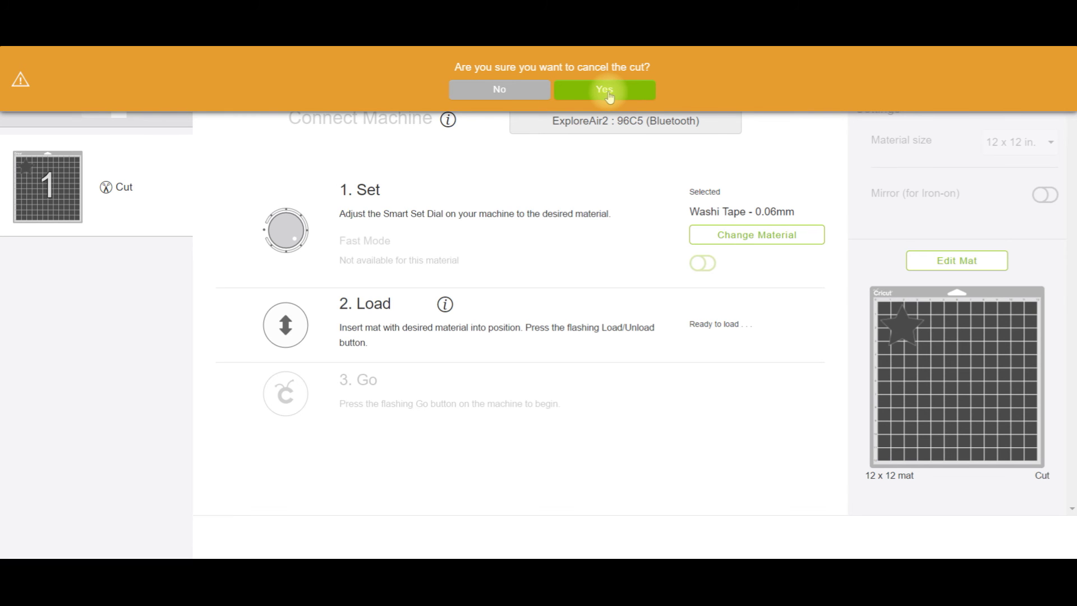
click(608, 94)
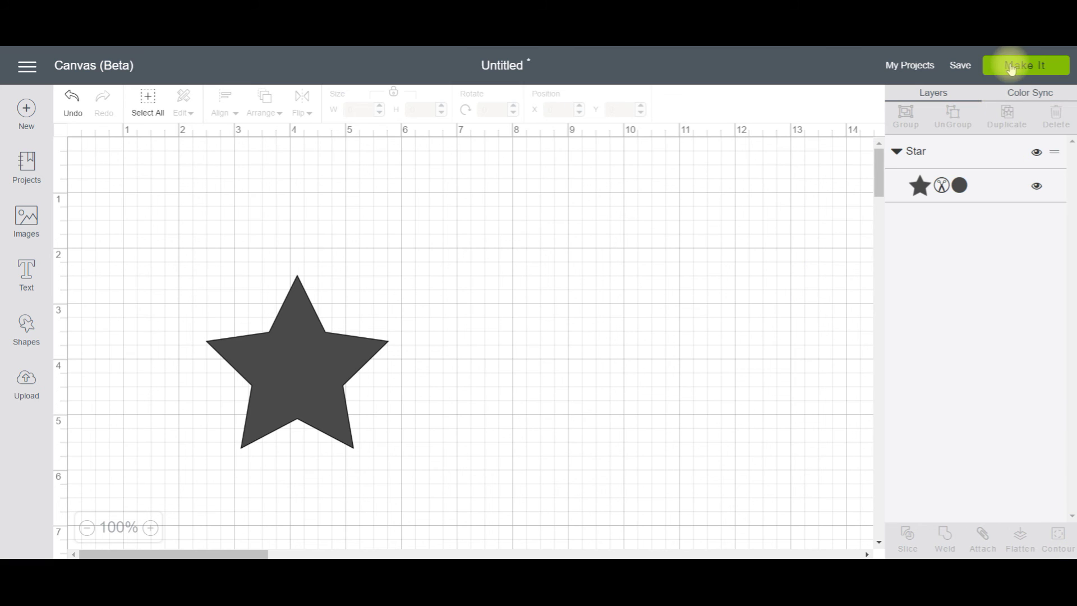
click(1011, 68)
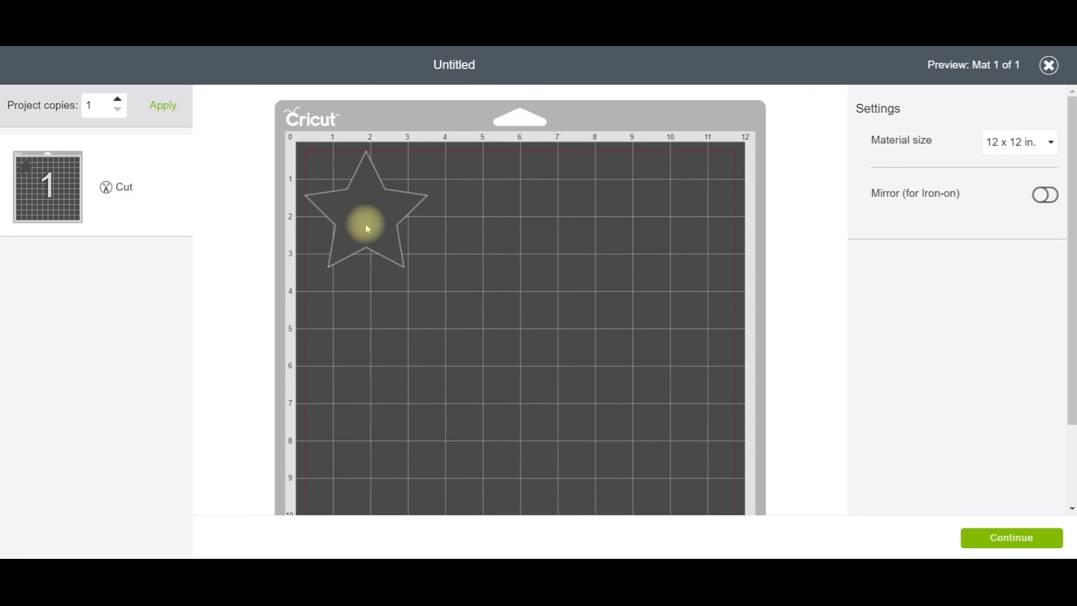
- Move the star to the top middle of the mat and continue to Connect Machine
drag(369, 224, 531, 223)
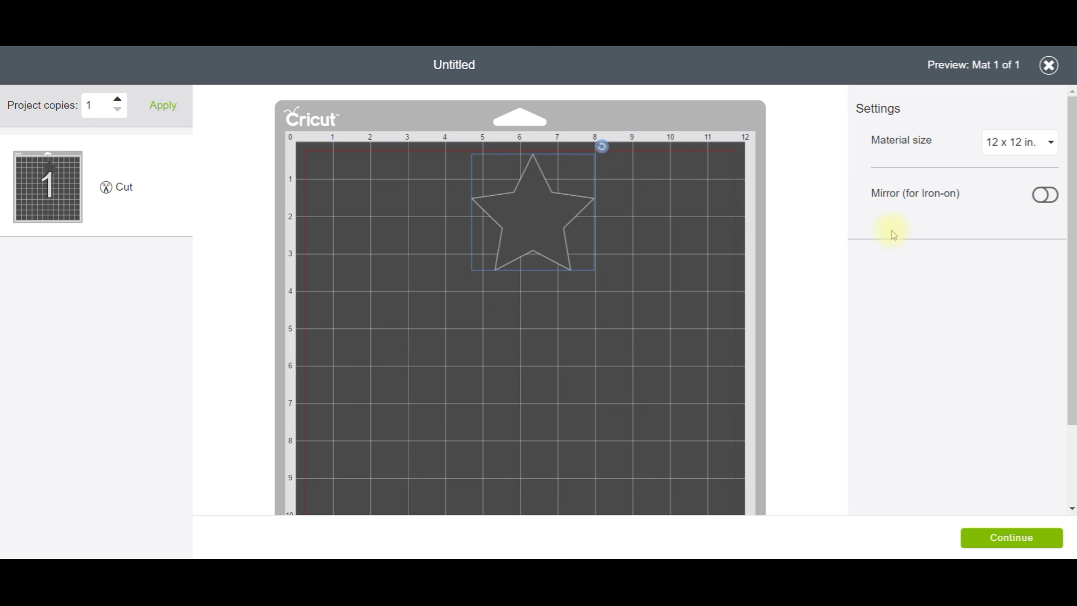
click(1007, 537)
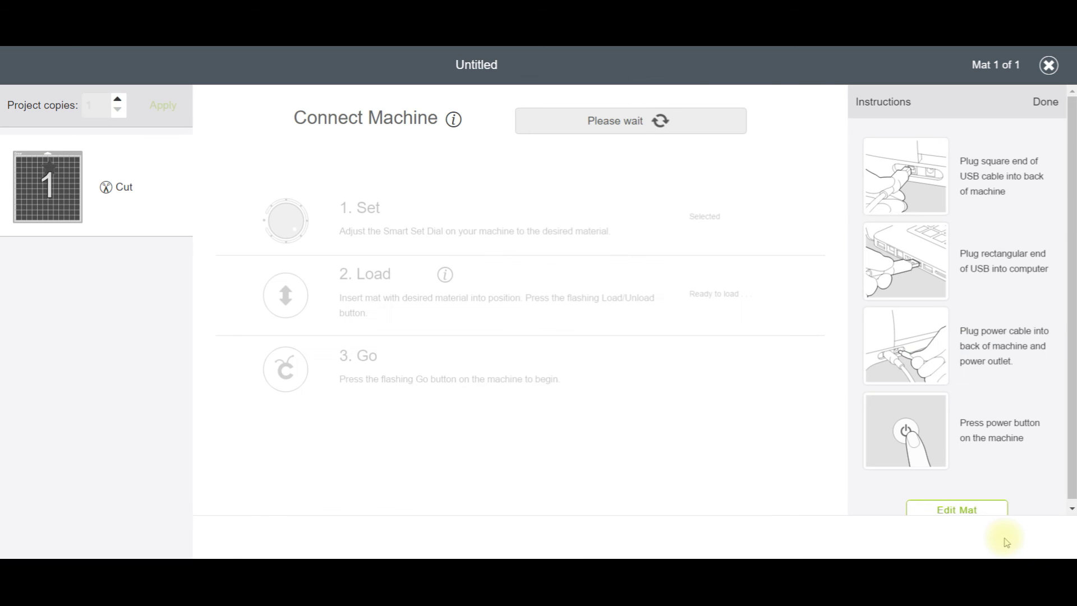